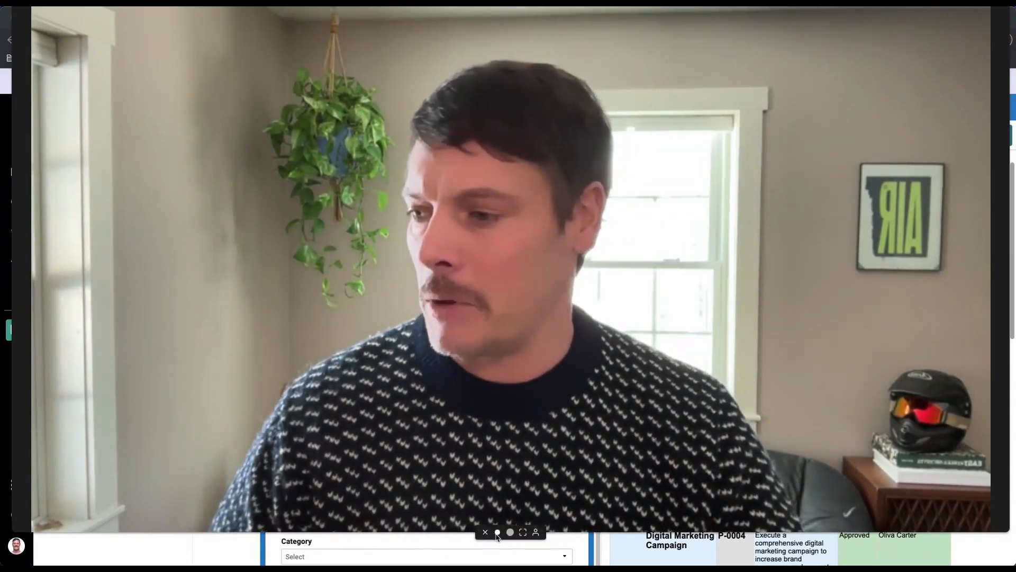
left_click(498, 535)
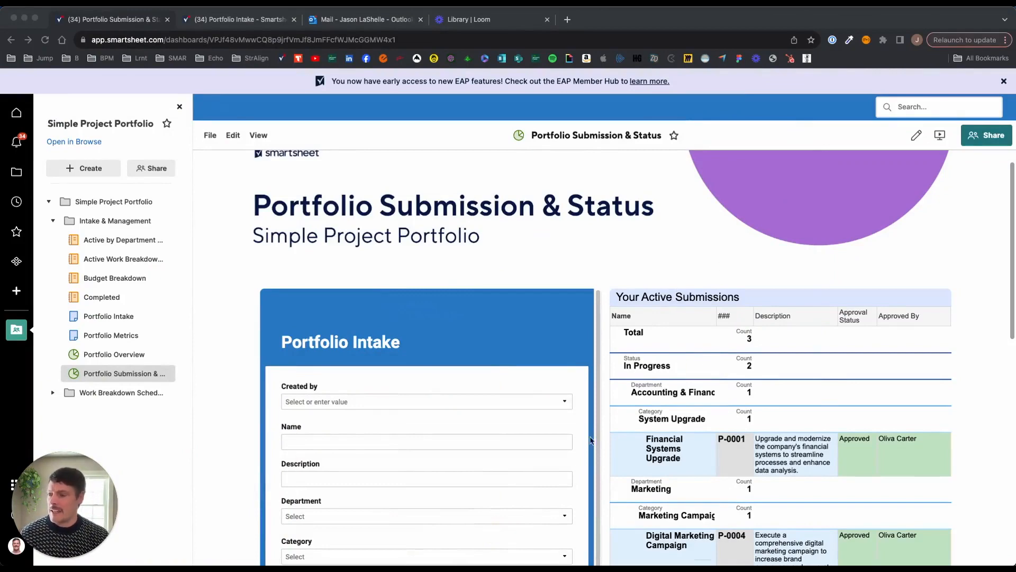
scroll(963, 389, "down", 5)
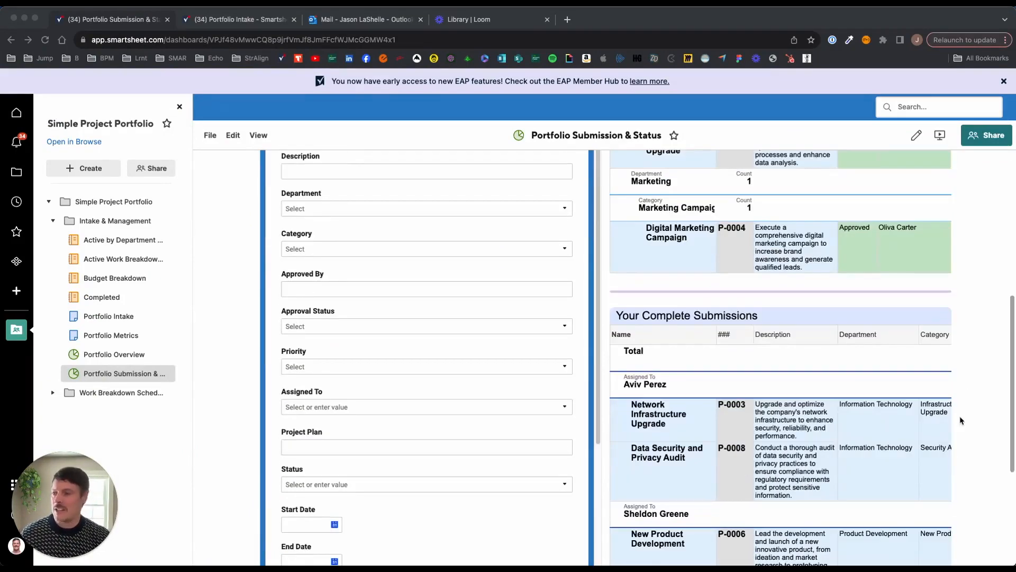
scroll(907, 405, "up", 6)
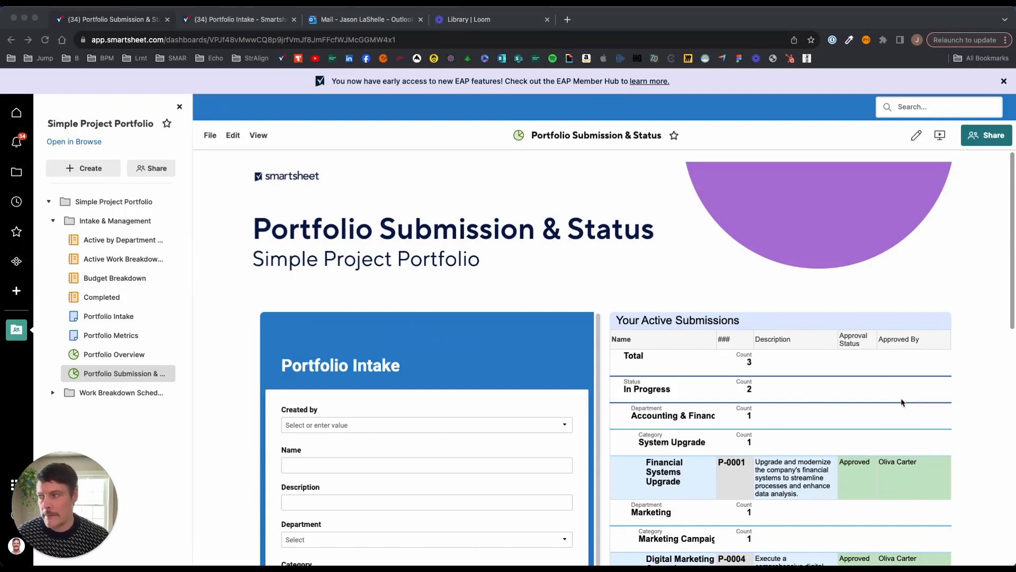
Open the Portfolio Intake sheet and move the Supply Chain Optimization card from Not Started to the Blocked lane.
left_click(106, 319)
left_click(104, 320)
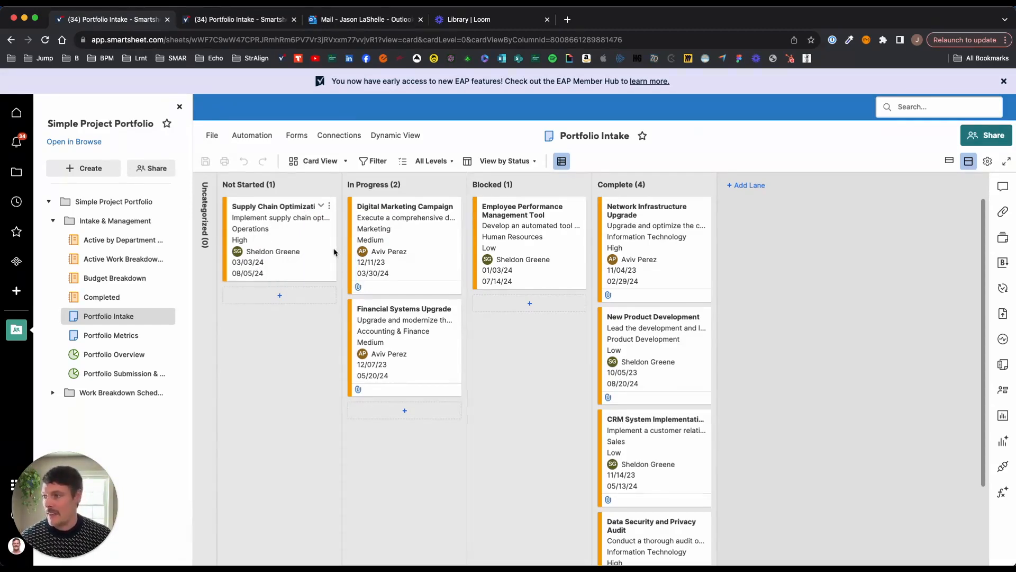
left_click_drag(247, 211, 495, 313)
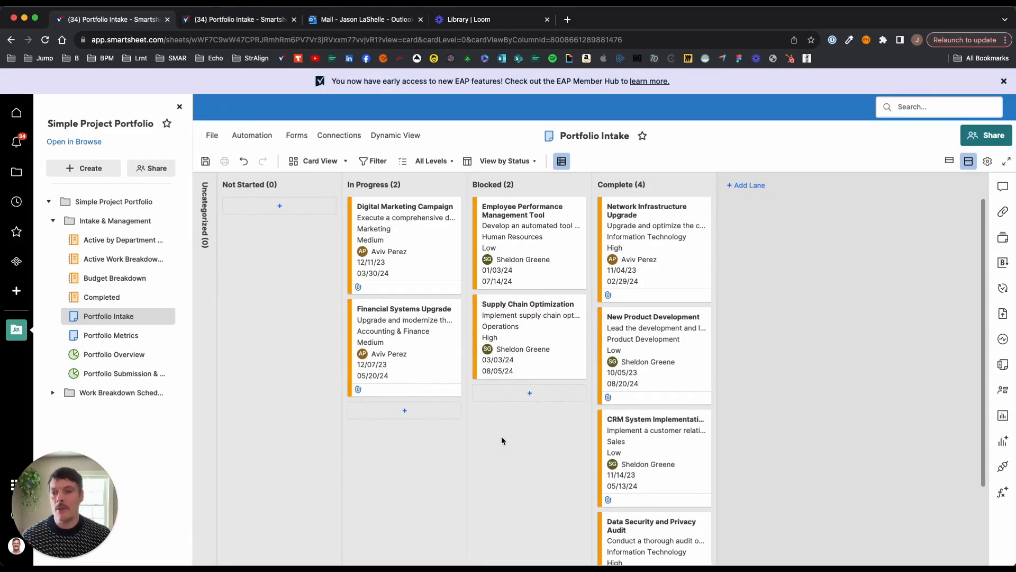
Publish the sheet as Edit by Anyone, restricted to users who are shared to the item, with Card as the default view.
left_click(1004, 314)
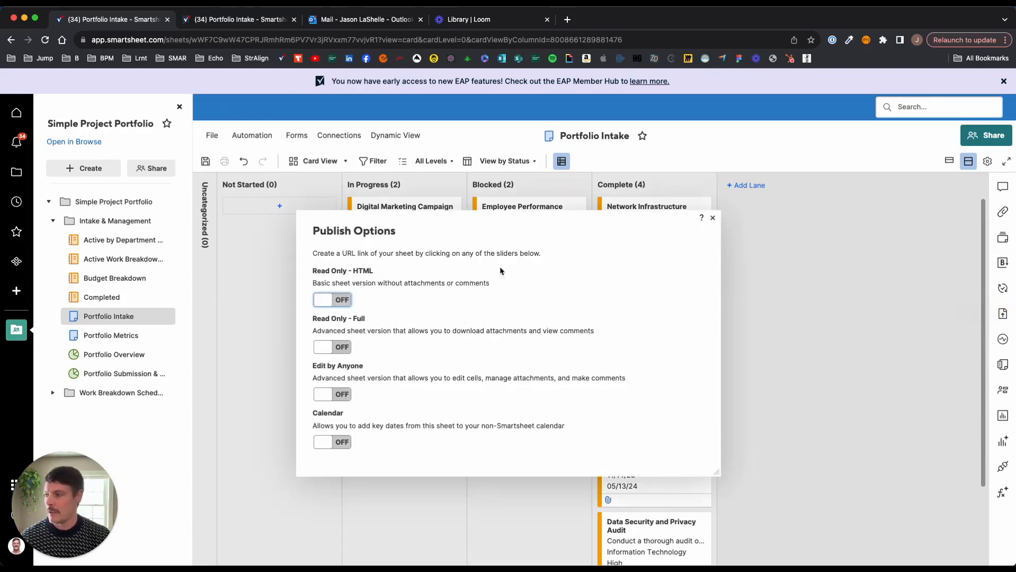
left_click(328, 395)
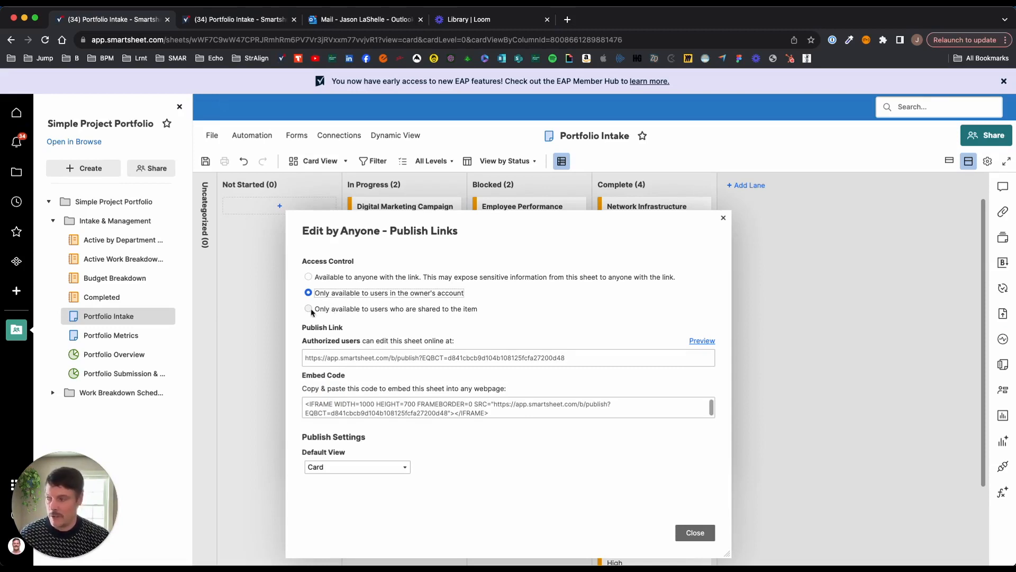
left_click(309, 309)
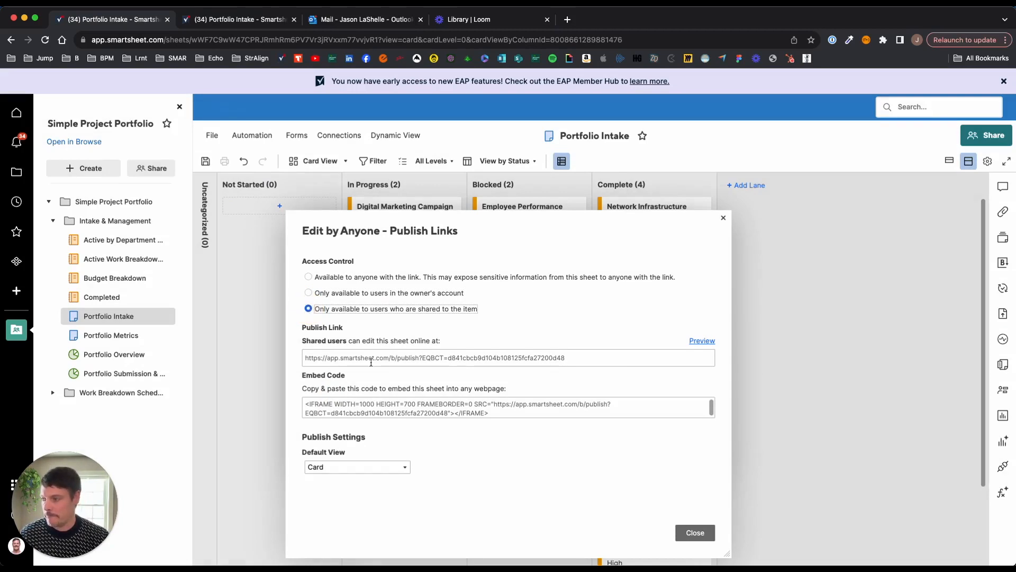
left_click(361, 466)
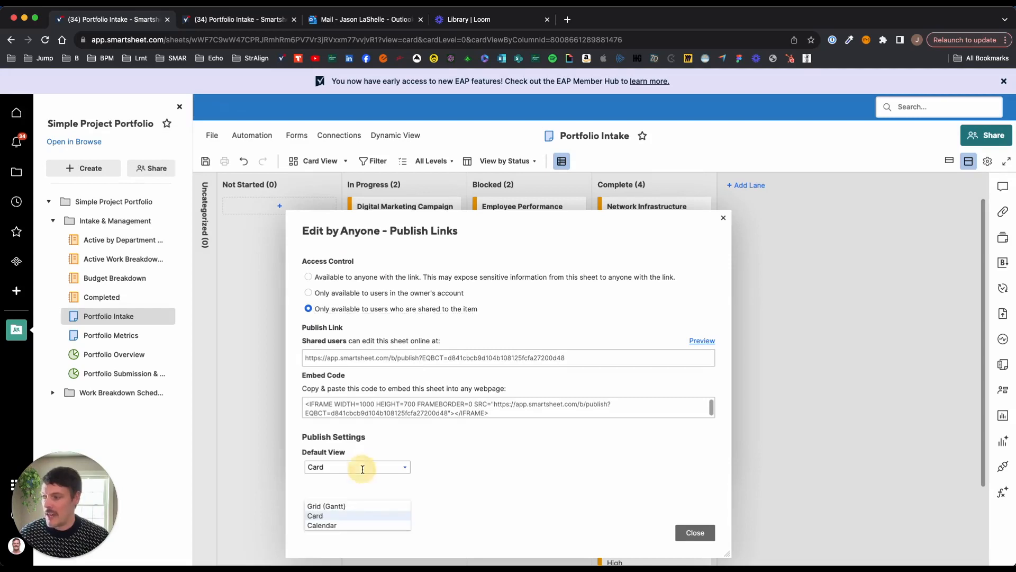
left_click(354, 517)
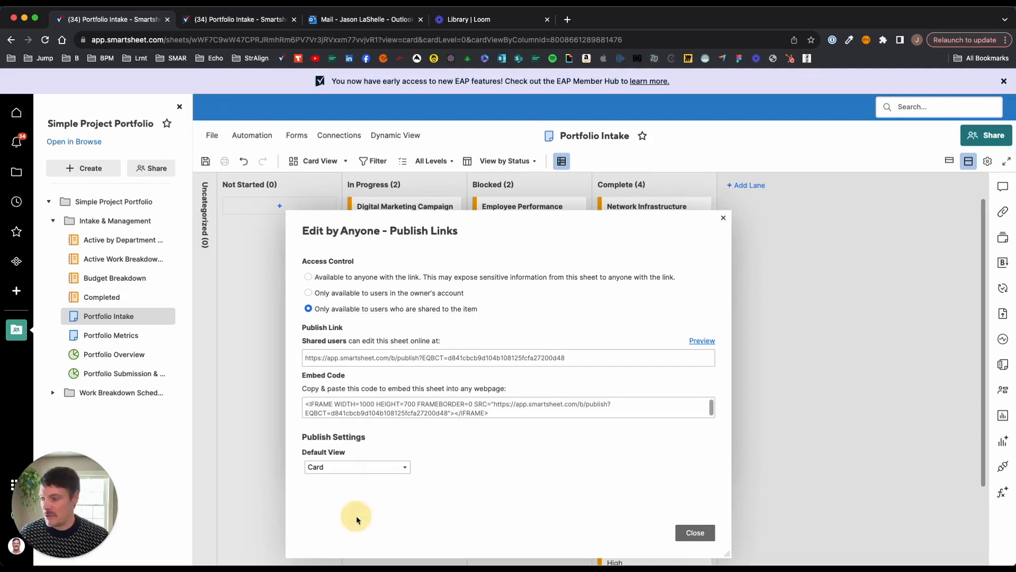
Copy the sheet's publish link and close the publish link settings.
left_click(396, 359)
key("super+c")
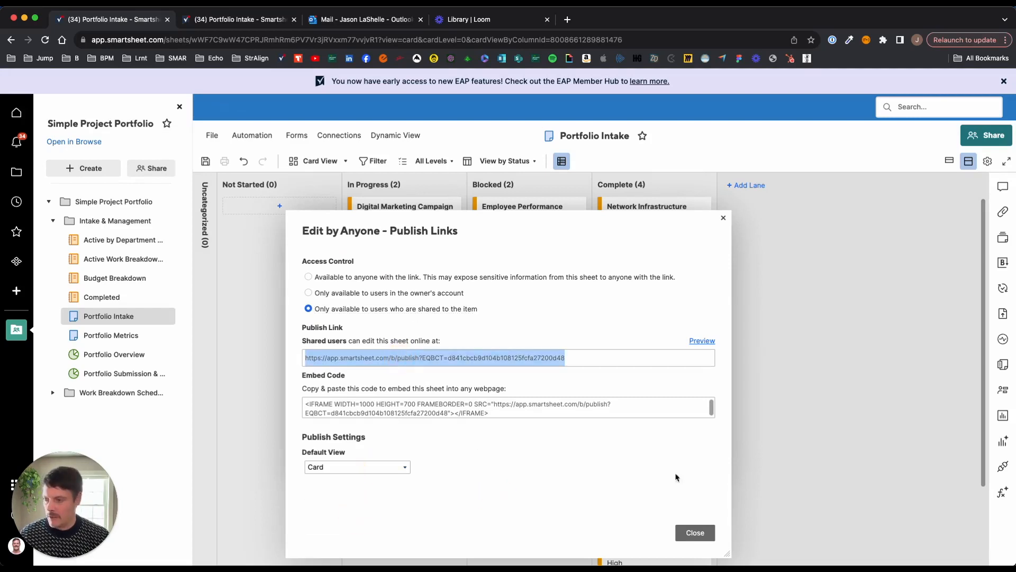
left_click(695, 532)
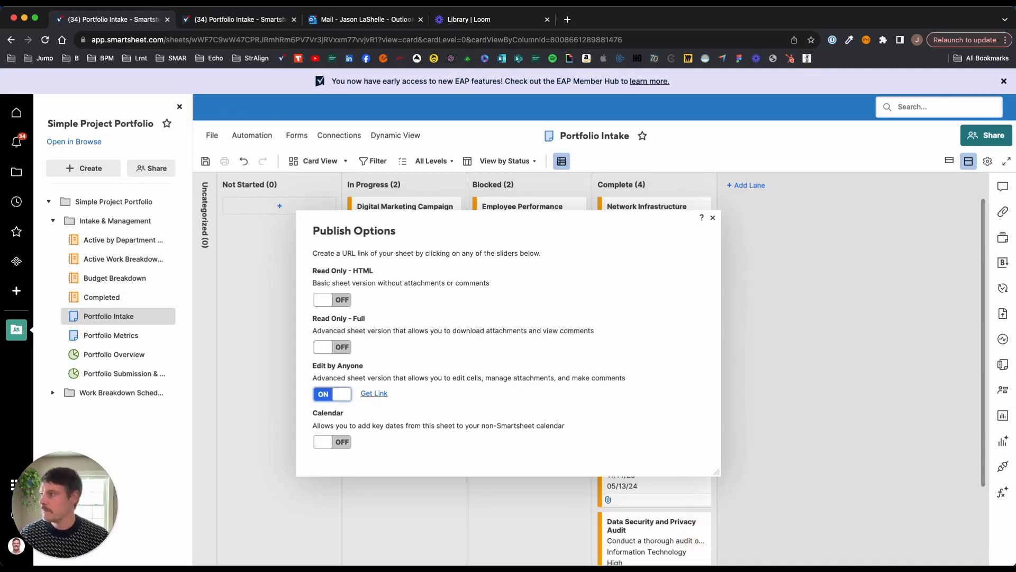
Open the Portfolio Submission & Status dashboard for editing and add a Web Content widget.
left_click(113, 377)
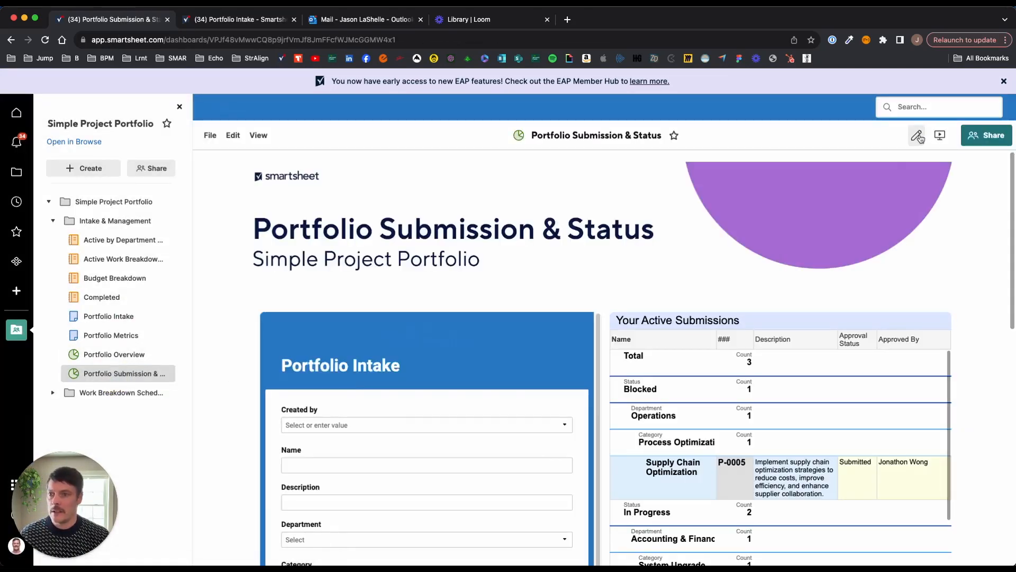
left_click(918, 137)
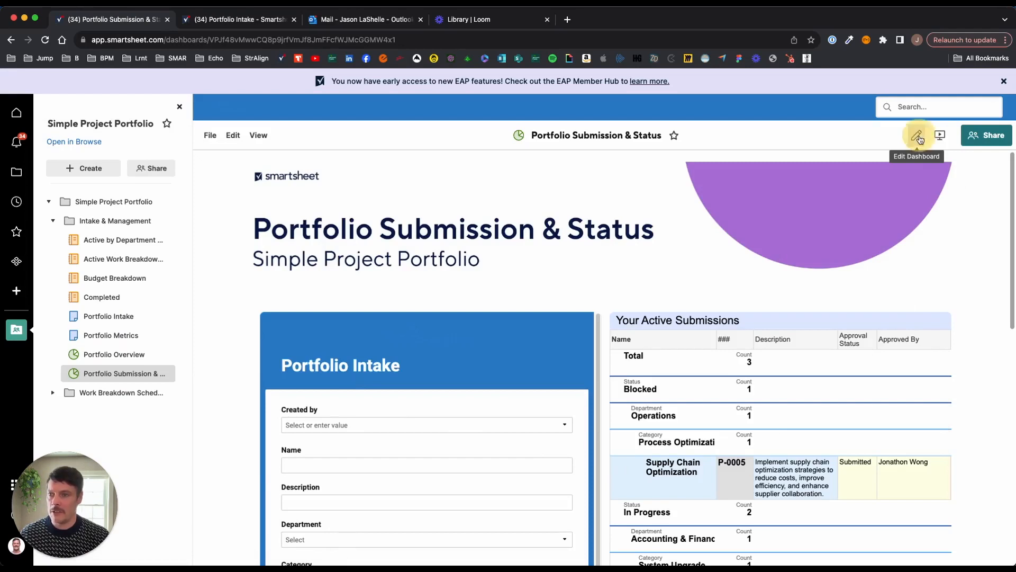
left_click(1003, 192)
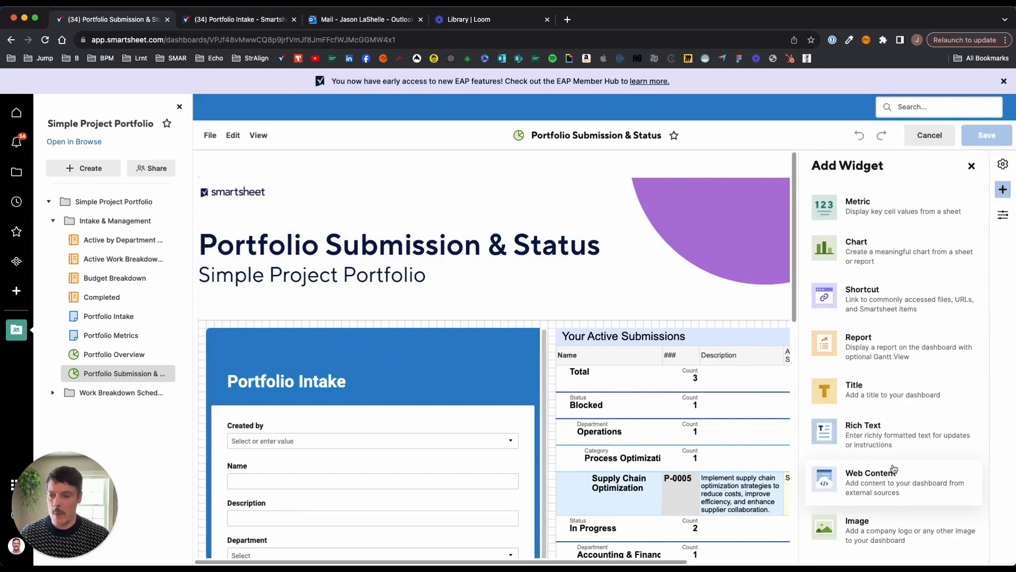
left_click(896, 475)
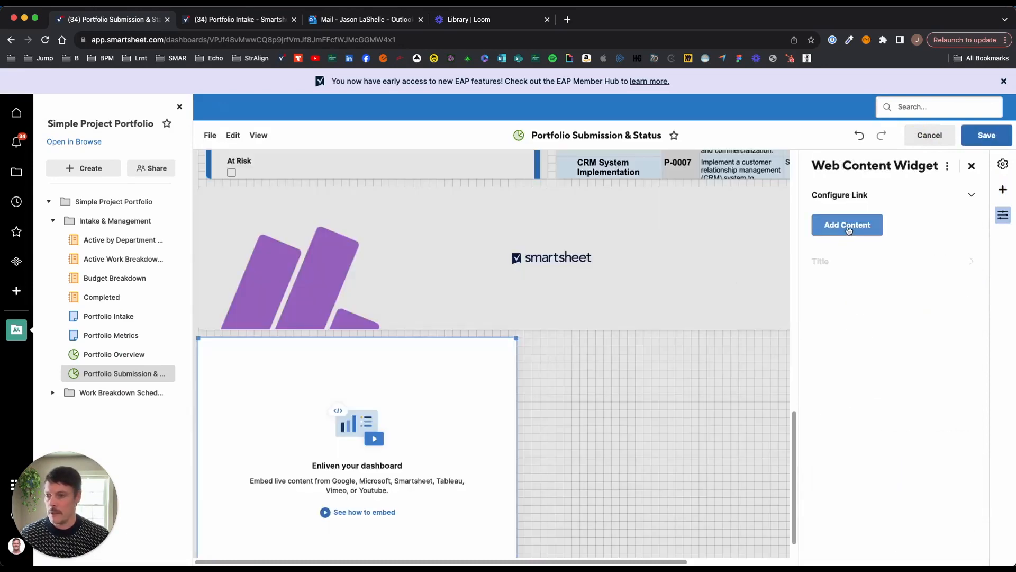
Embed the copied Portfolio Intake publish link as the widget's web content.
left_click(848, 229)
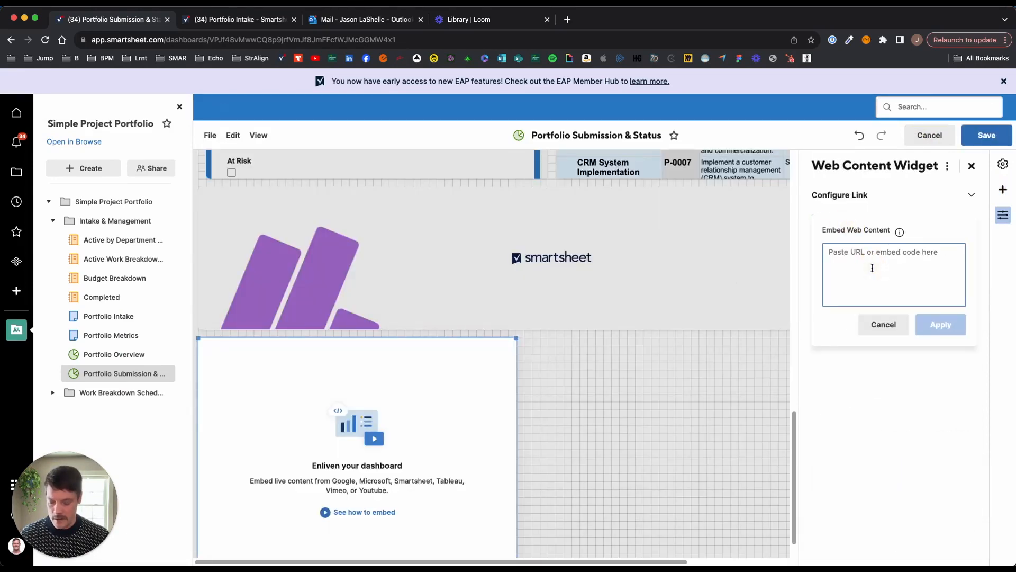
key("super+v")
left_click(940, 326)
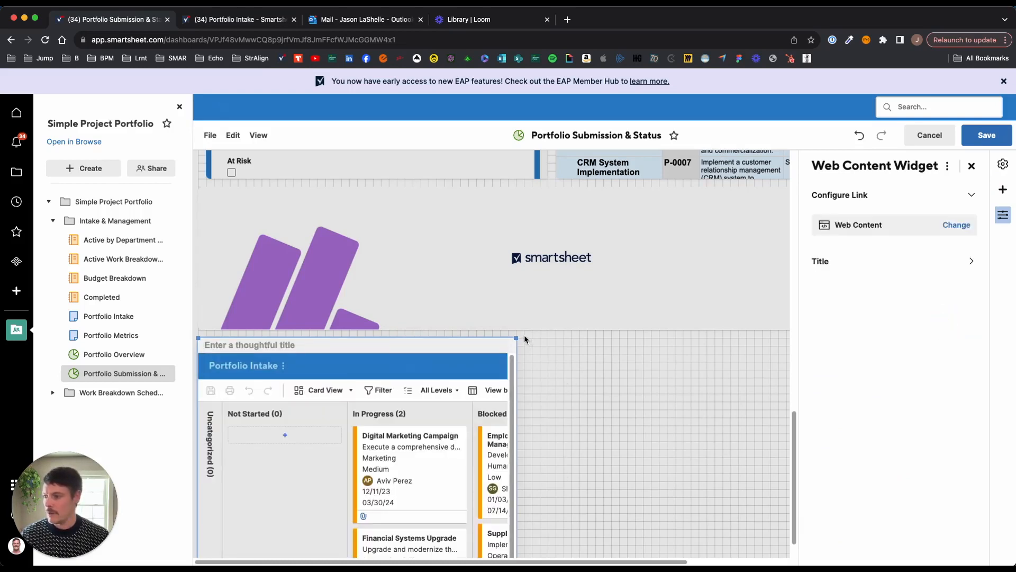
Widen the embedded Portfolio Intake widget to the dashboard's full width and increase its height.
left_click_drag(517, 336, 925, 363)
scroll(670, 434, "down", 5)
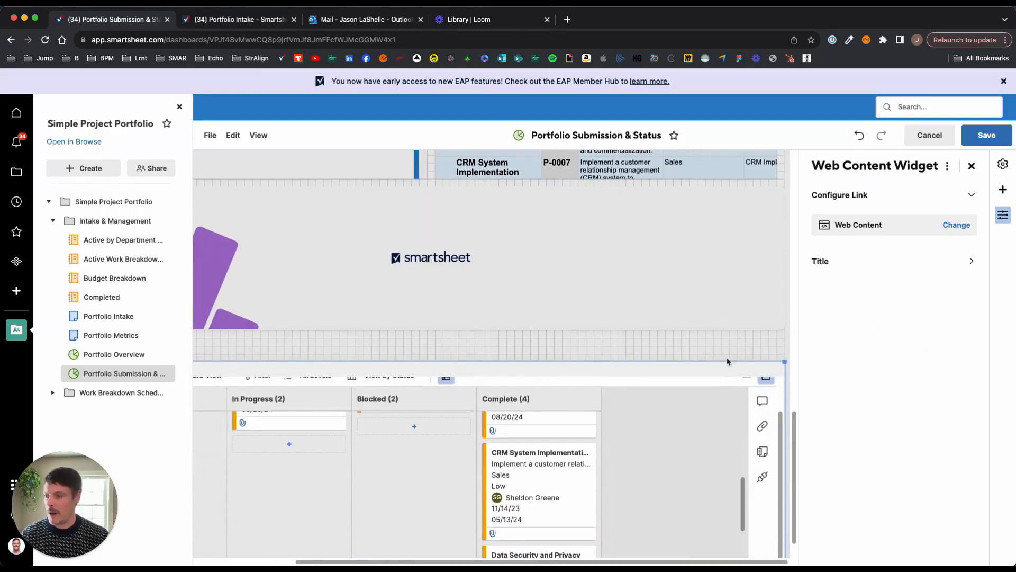
scroll(733, 348, "down", 1)
left_click_drag(782, 538, 799, 468)
scroll(418, 400, "up", 10)
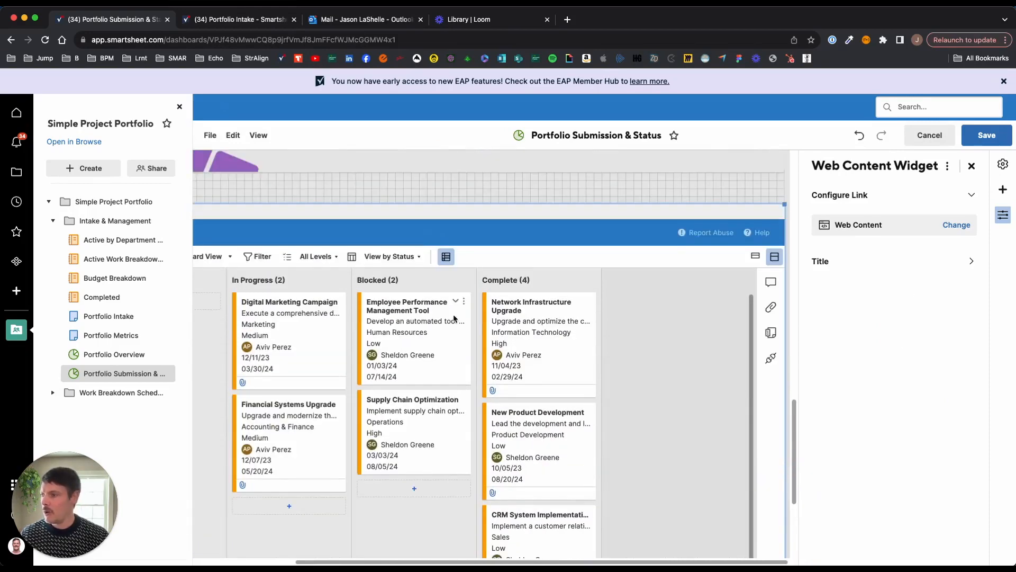
left_click_drag(508, 563, 265, 545)
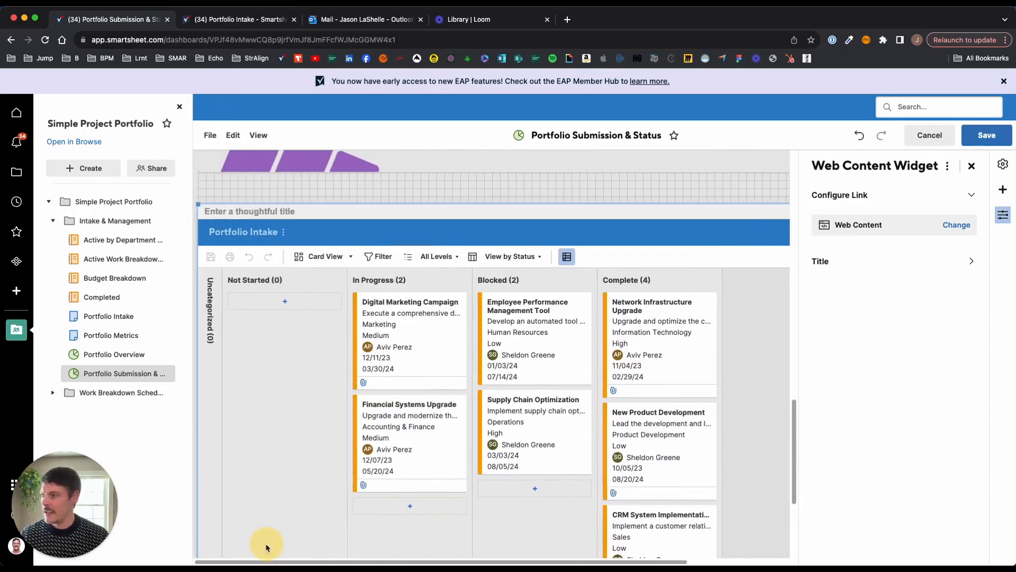
Turn off the Portfolio Intake widget's title and close its settings.
left_click(832, 262)
left_click(823, 245)
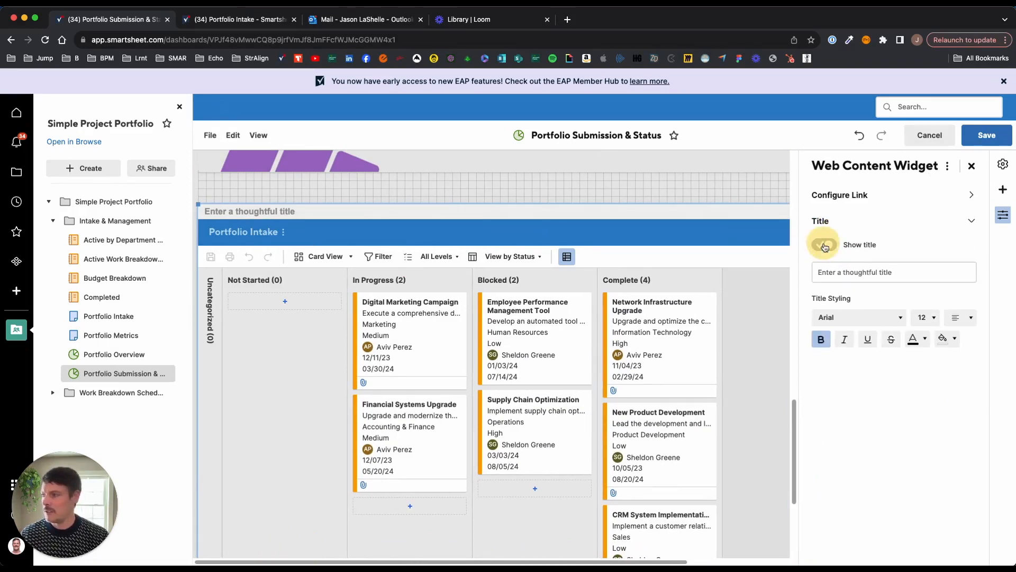
left_click(971, 166)
Move the Portfolio Intake widget up to directly below the dashboard's heading and save the dashboard.
left_click_drag(698, 223, 717, 350)
left_click(986, 135)
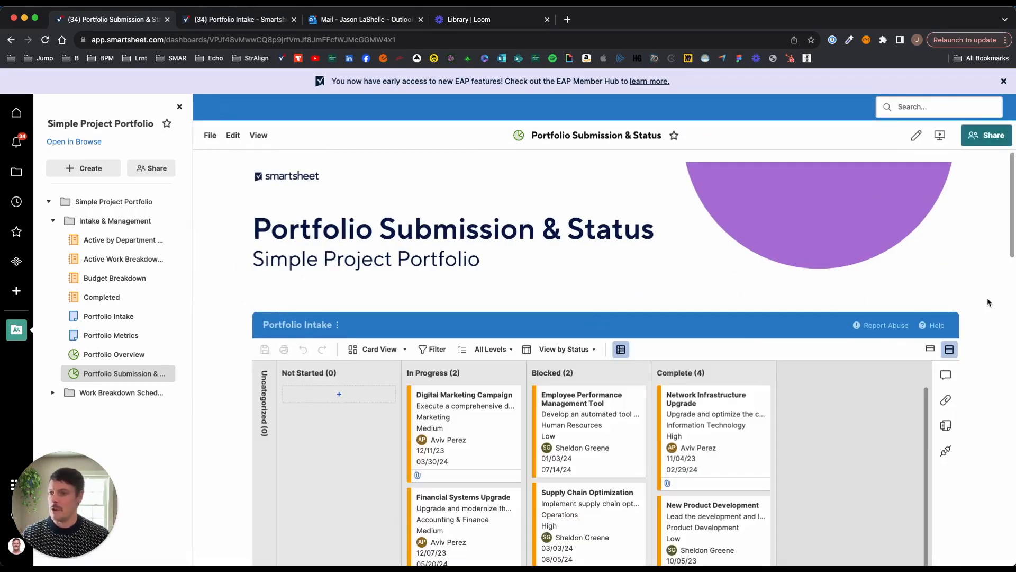
Review the embedded card board on the saved dashboard, and open and close the Supply Chain Optimization card's details.
scroll(988, 294, "down", 10)
scroll(989, 297, "down", 3)
scroll(989, 299, "up", 12)
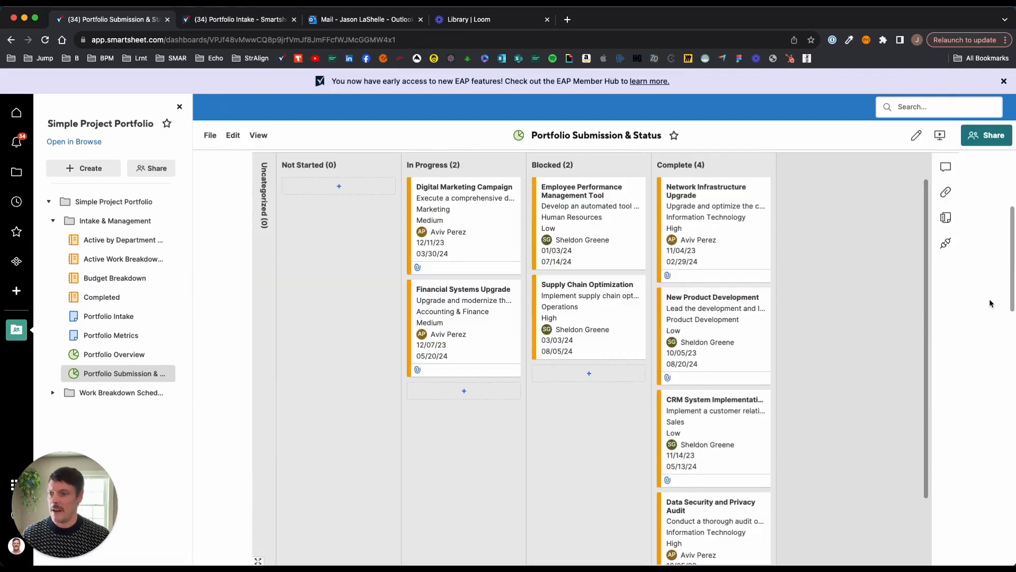
scroll(971, 315, "down", 3)
mouse_move(561, 328)
left_mouse_down()
mouse_move(561, 440)
mouse_move(570, 345)
left_mouse_up()
left_click(570, 345)
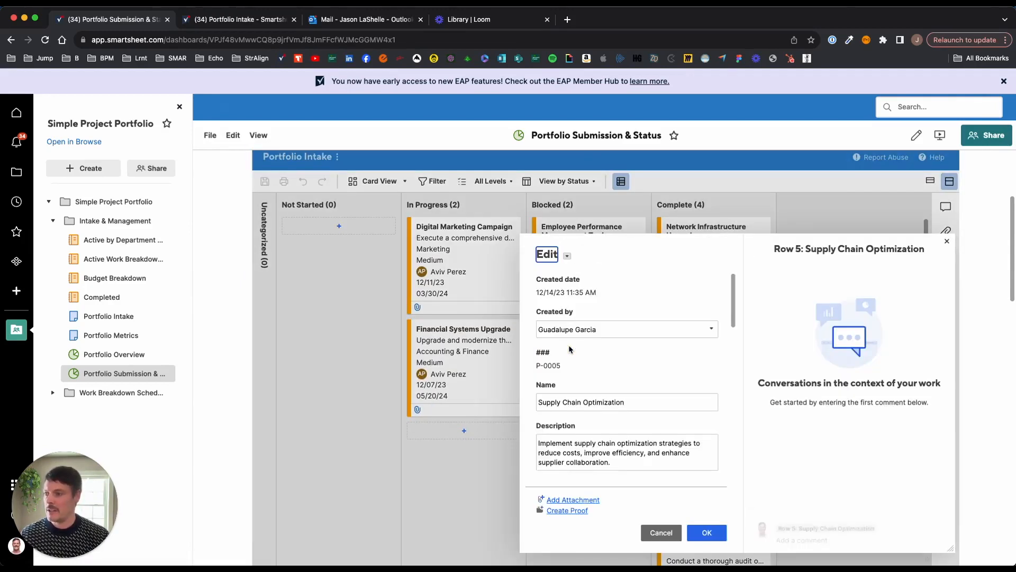
left_click(947, 242)
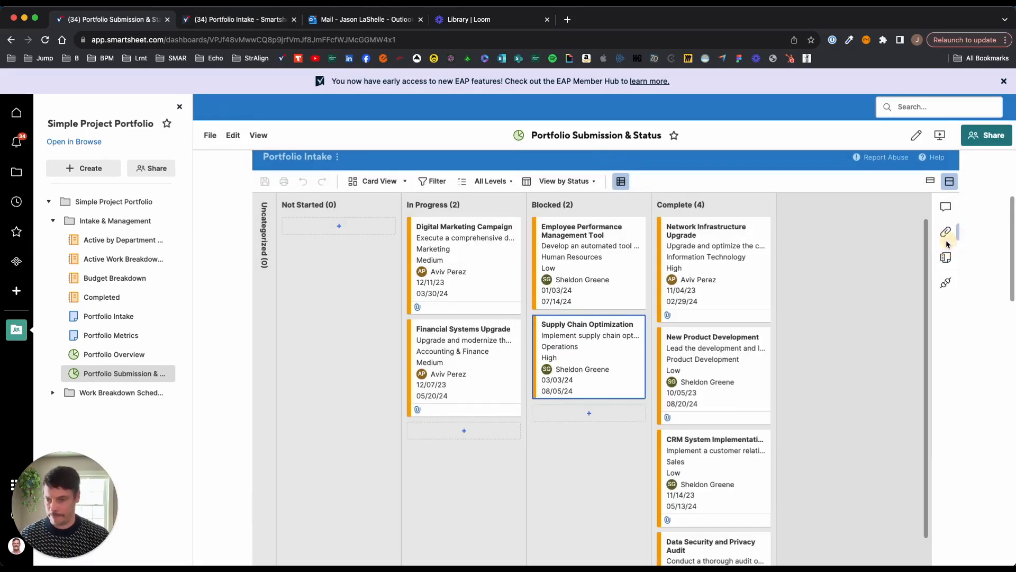